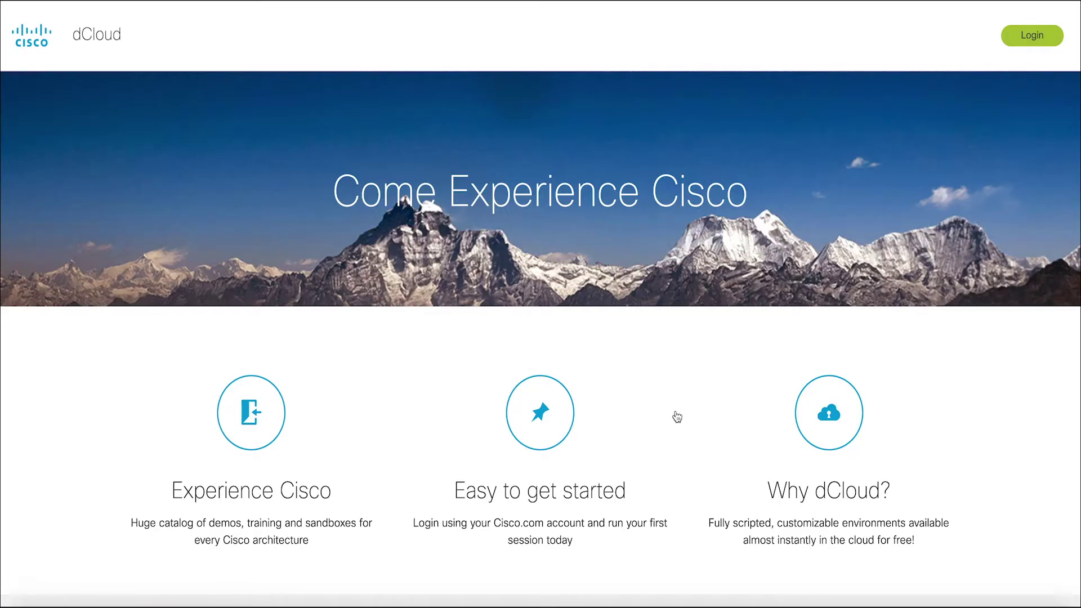
Step: Review the SecureX v1 Instant Demo's resources and documentation, then sign in to dCloud
{"action": "left_click", "coordinate": [1031, 35]}
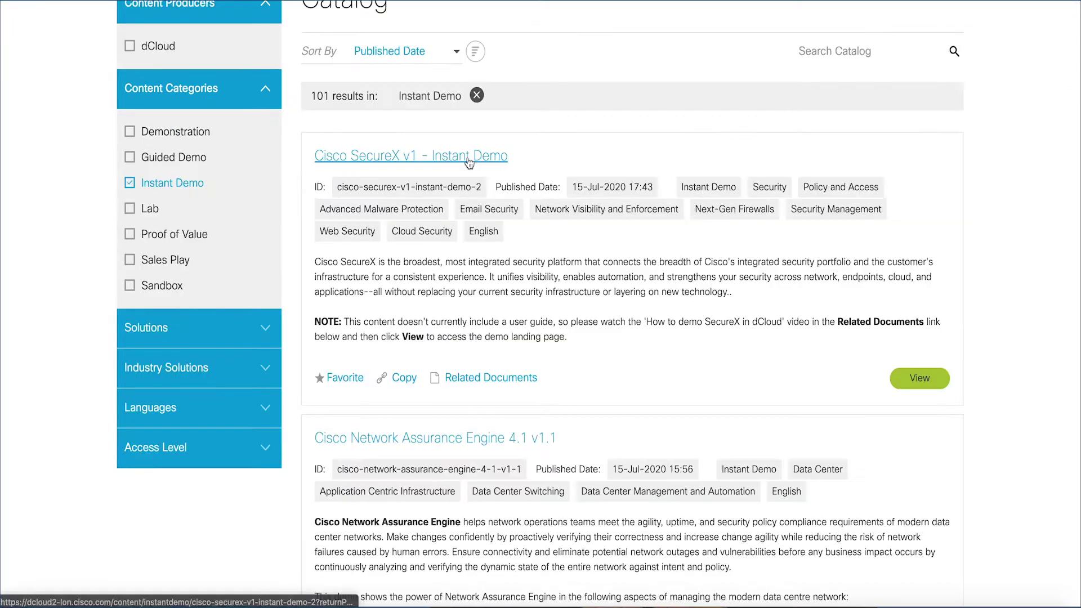
{"action": "left_click", "coordinate": [469, 157]}
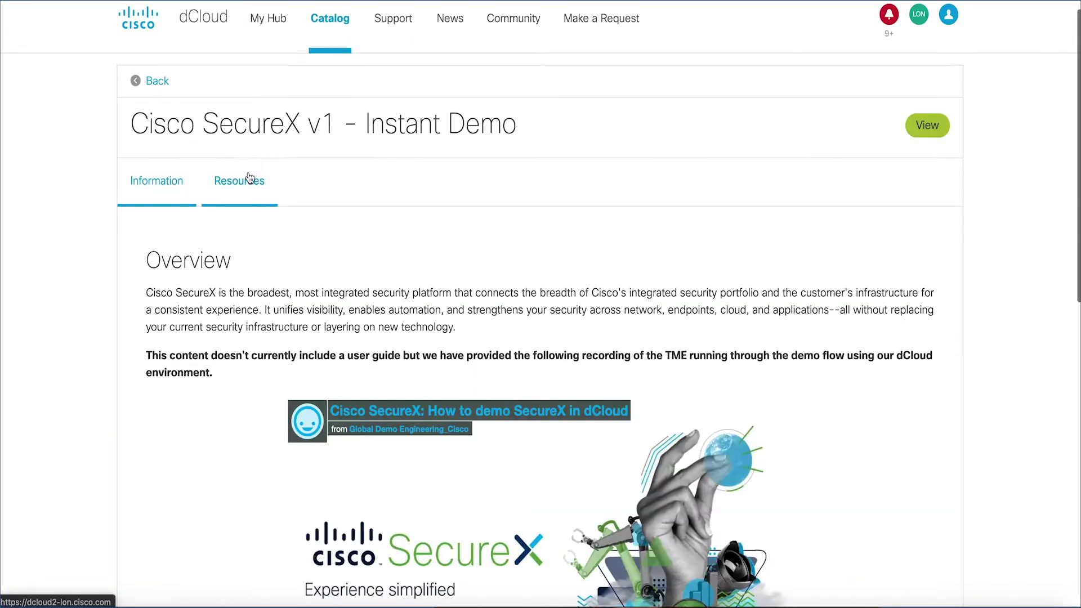
{"action": "left_click", "coordinate": [247, 179]}
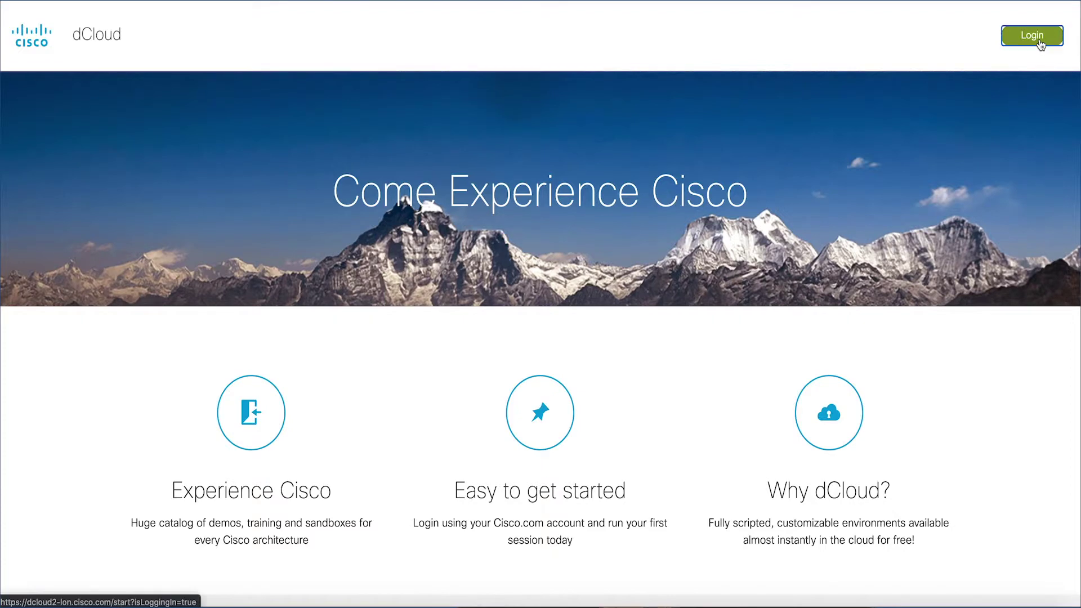
{"action": "left_click", "coordinate": [1040, 43]}
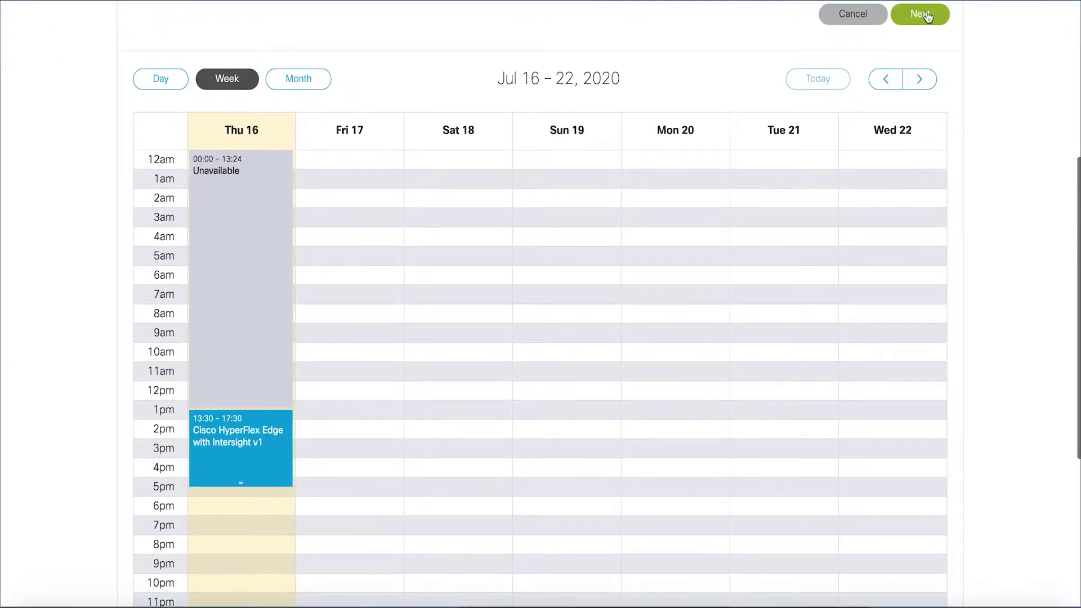
Step: Visit scheduled sessions, the catalog and Support, then check the LON data centre switching options
{"action": "left_click", "coordinate": [920, 14]}
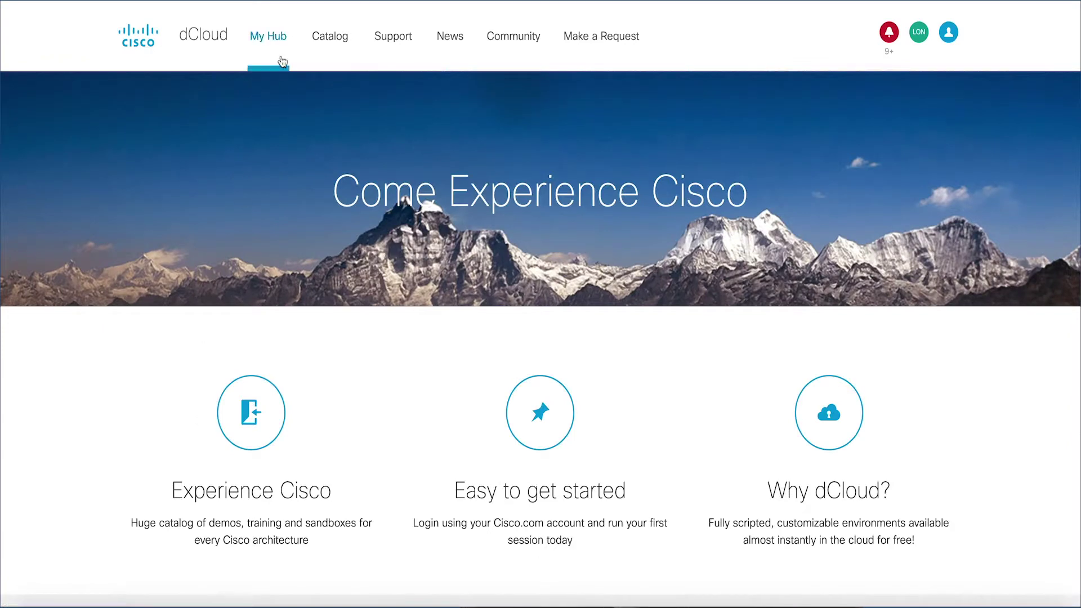
{"action": "left_click", "coordinate": [276, 40]}
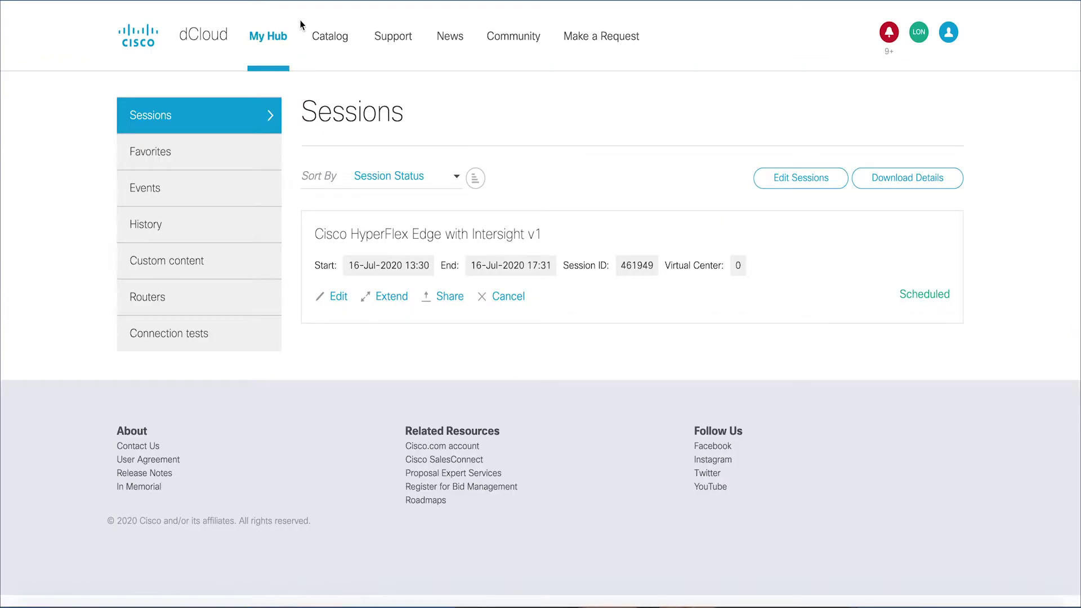
{"action": "left_click", "coordinate": [331, 38]}
{"action": "left_click", "coordinate": [448, 38]}
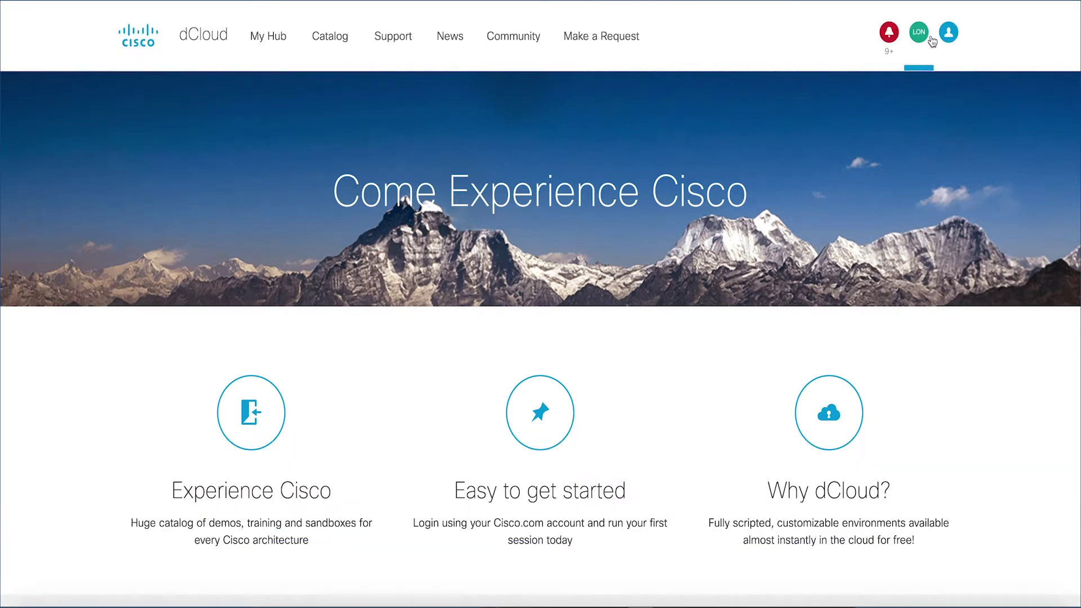
{"action": "left_click", "coordinate": [920, 38]}
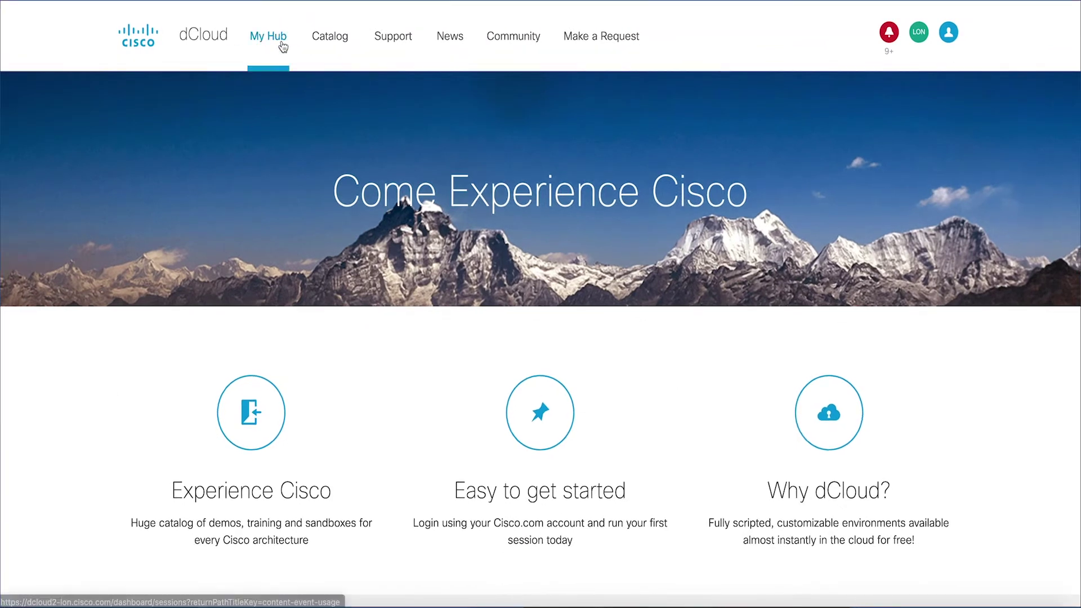
{"action": "left_click", "coordinate": [279, 40]}
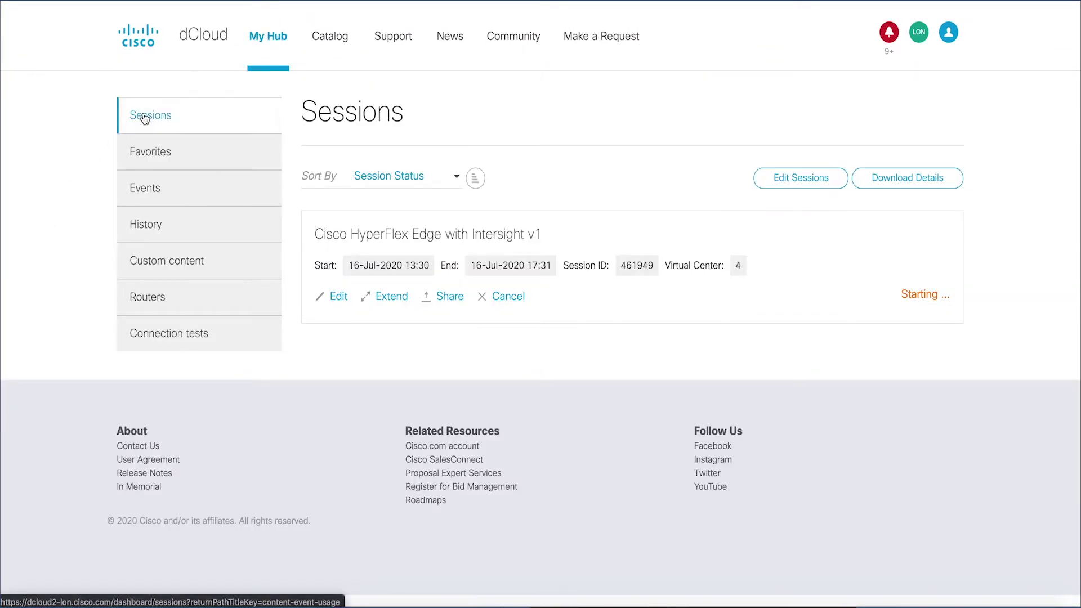
Step: Review the hub's Routers, Favorites, Events and Connection tests pages, then start a connection test
{"action": "left_click", "coordinate": [147, 296]}
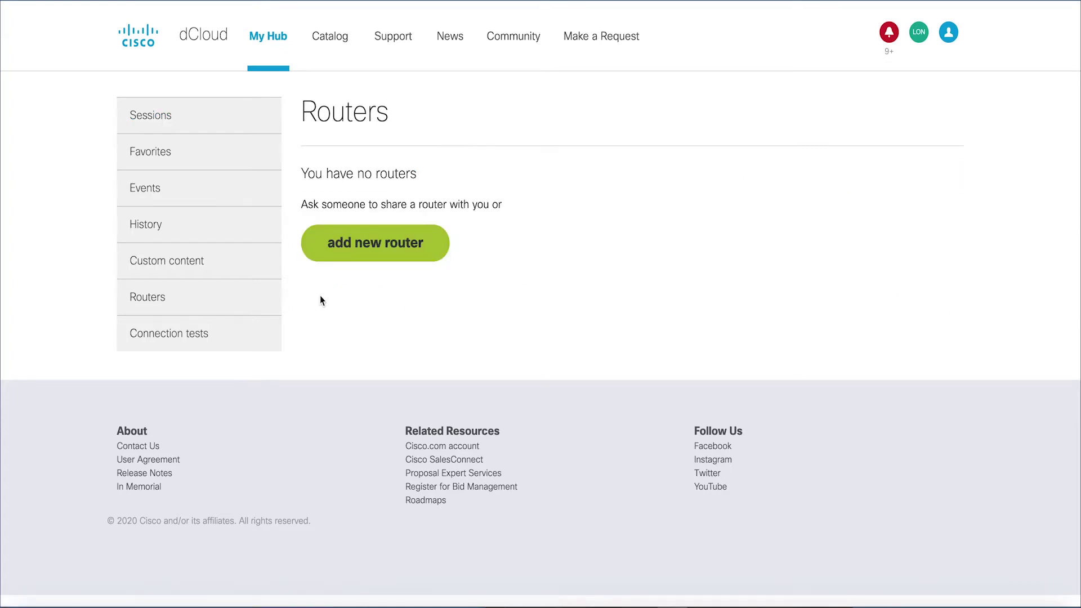
{"action": "left_click", "coordinate": [263, 157]}
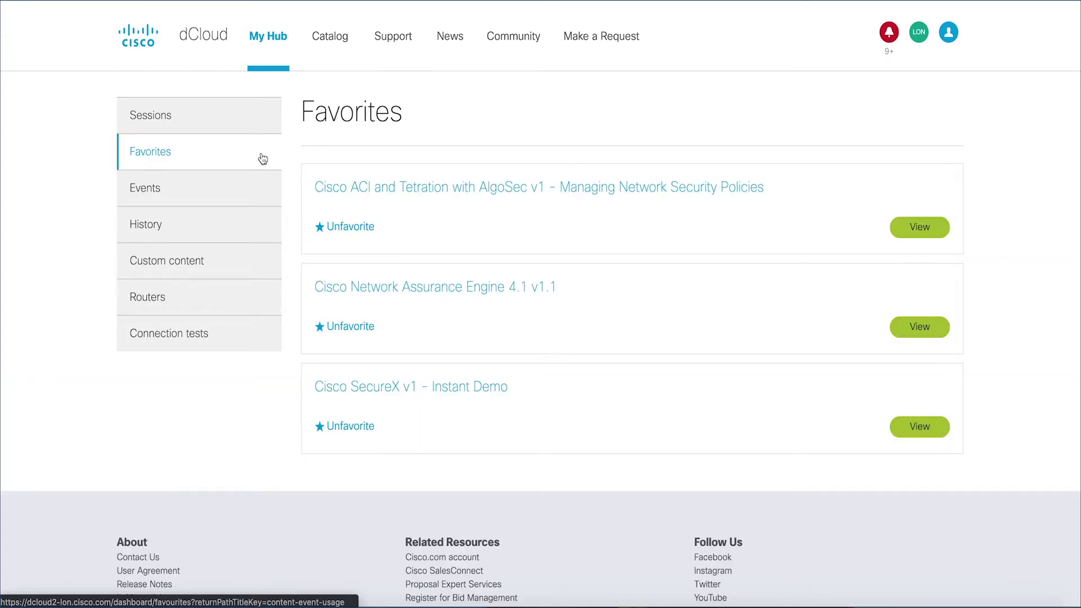
{"action": "left_click", "coordinate": [241, 194]}
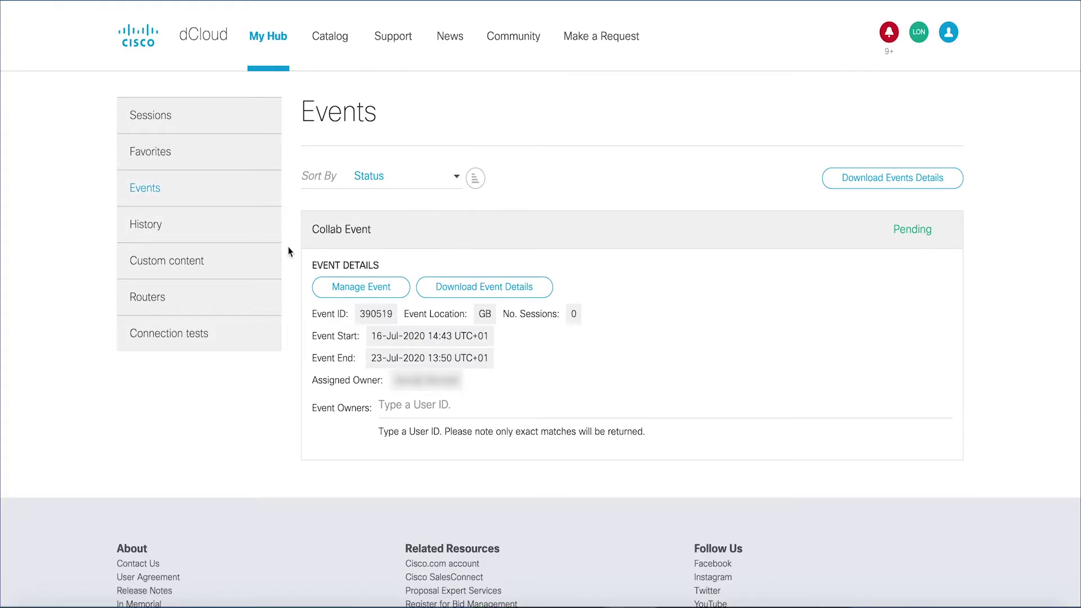
{"action": "left_click", "coordinate": [234, 341]}
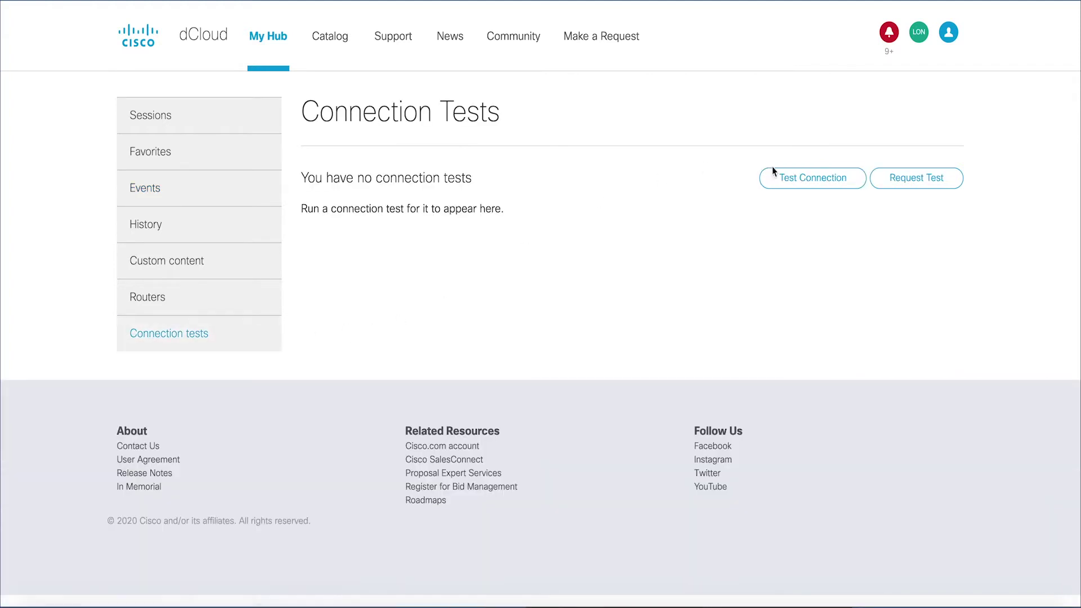
{"action": "left_click", "coordinate": [785, 178]}
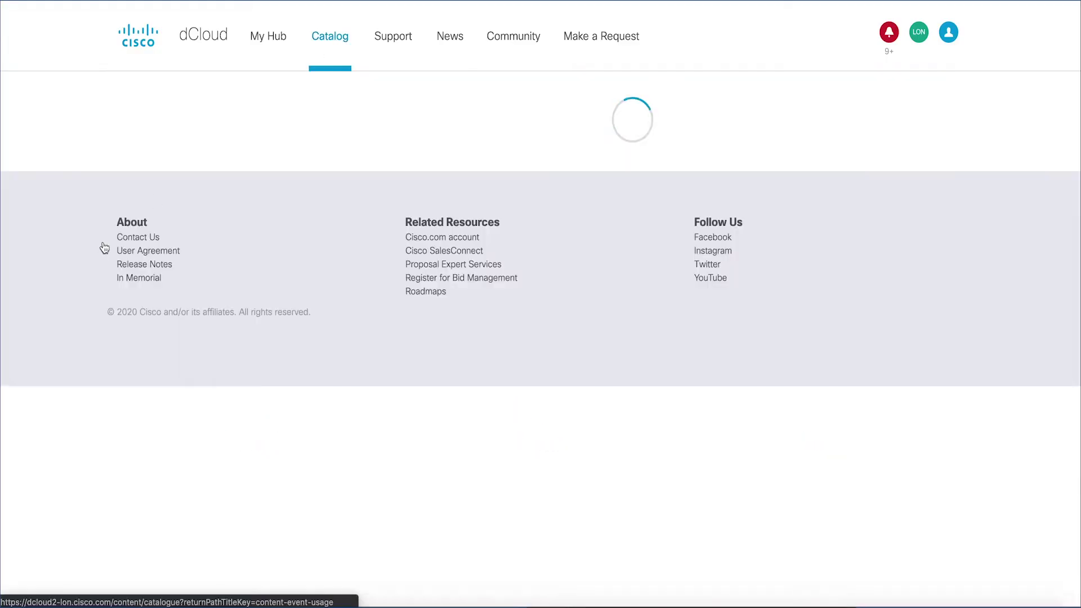
{"action": "scroll", "coordinate": [63, 311], "scroll_direction": "down", "scroll_amount": 1}
{"action": "scroll", "coordinate": [62, 312], "scroll_direction": "down", "scroll_amount": 1}
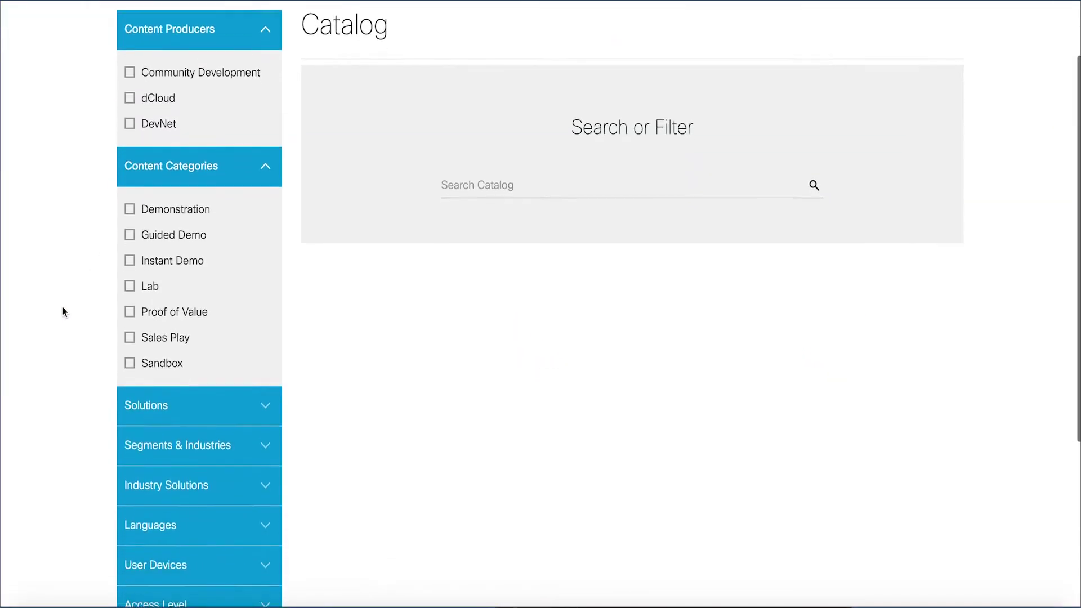
{"action": "scroll", "coordinate": [63, 311], "scroll_direction": "down", "scroll_amount": 2}
Step: Filter the catalog to Security and English content, then favorite and unfavorite the SecureX demo
{"action": "left_click", "coordinate": [135, 323]}
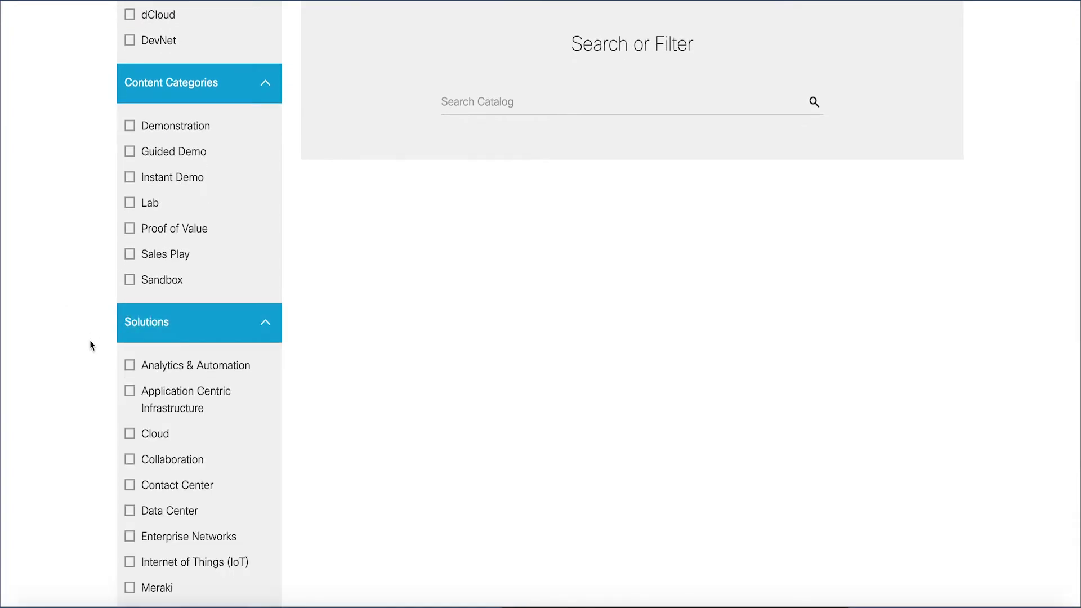
{"action": "scroll", "coordinate": [90, 340], "scroll_direction": "down", "scroll_amount": 3}
{"action": "scroll", "coordinate": [90, 340], "scroll_direction": "down", "scroll_amount": 1}
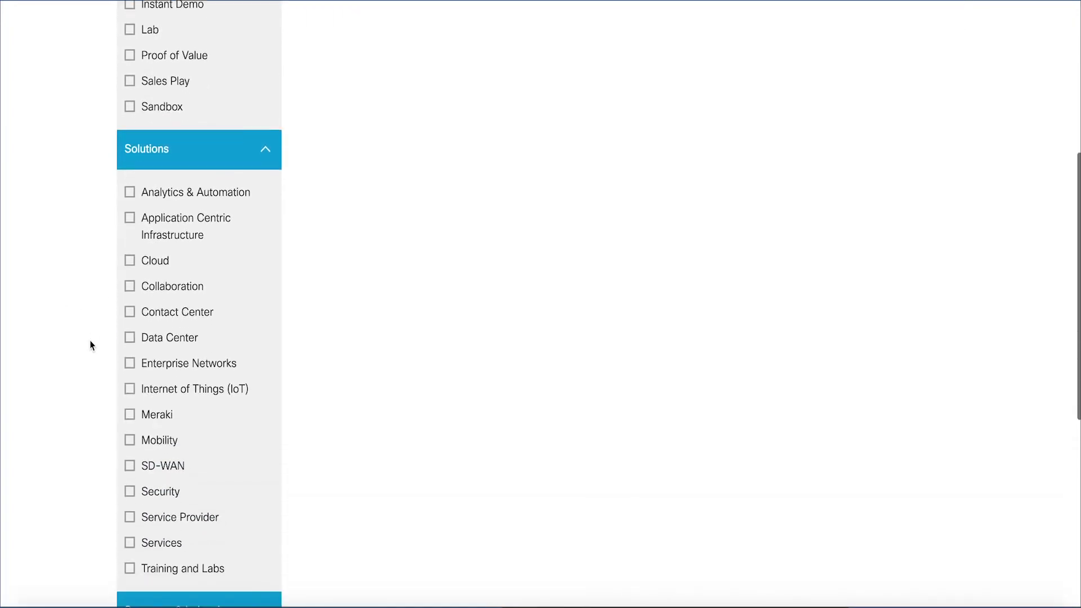
{"action": "left_click", "coordinate": [162, 493]}
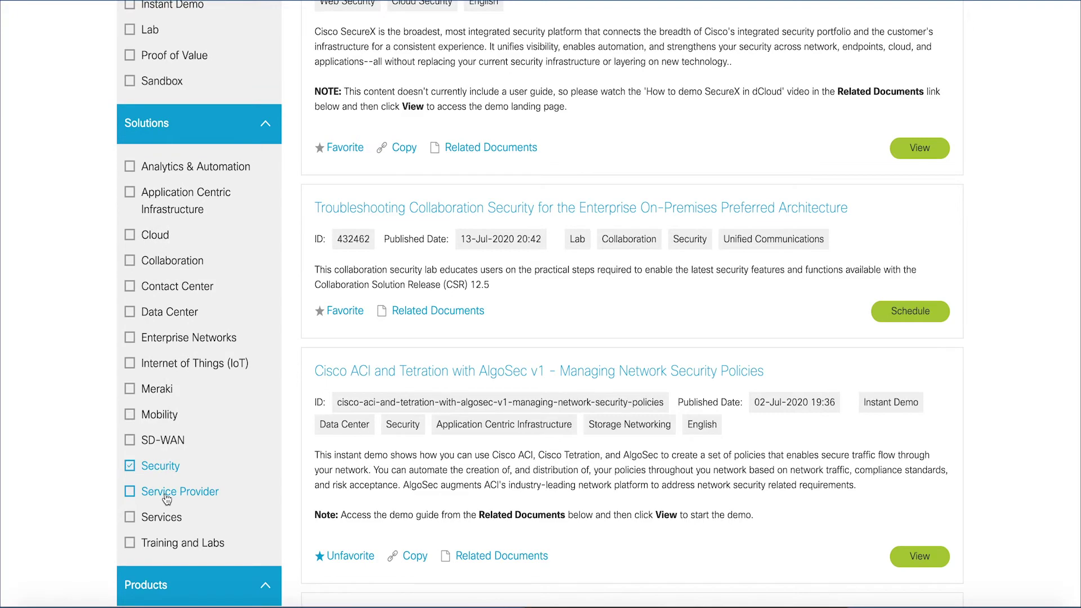
{"action": "scroll", "coordinate": [166, 499], "scroll_direction": "down", "scroll_amount": 2}
{"action": "scroll", "coordinate": [166, 499], "scroll_direction": "down", "scroll_amount": 1}
{"action": "scroll", "coordinate": [166, 500], "scroll_direction": "down", "scroll_amount": 1}
{"action": "scroll", "coordinate": [167, 499], "scroll_direction": "down", "scroll_amount": 2}
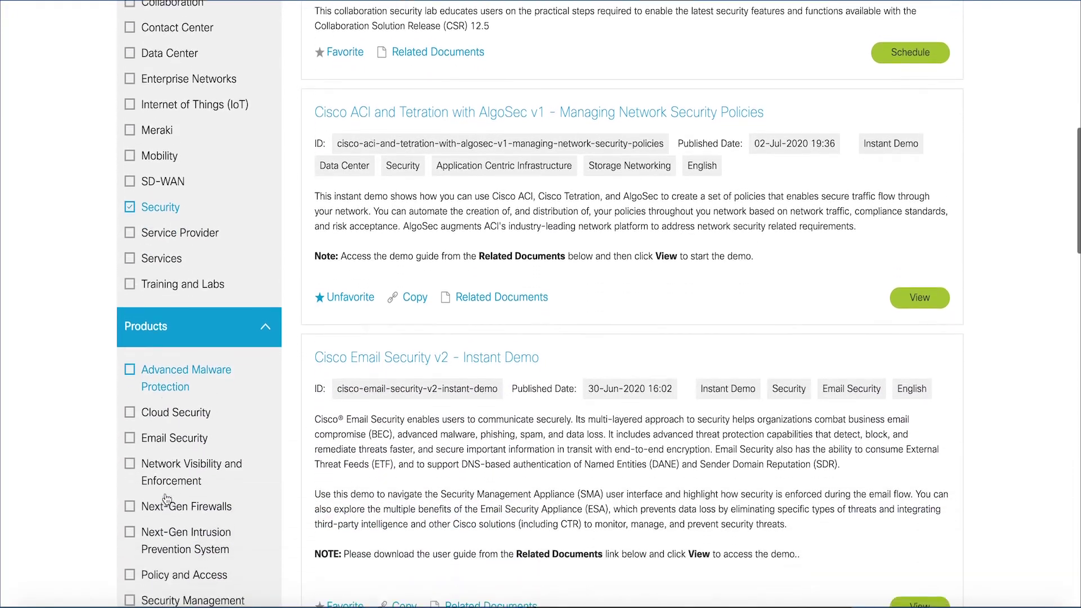
{"action": "scroll", "coordinate": [167, 499], "scroll_direction": "down", "scroll_amount": 2}
{"action": "scroll", "coordinate": [166, 499], "scroll_direction": "down", "scroll_amount": 2}
{"action": "scroll", "coordinate": [167, 499], "scroll_direction": "down", "scroll_amount": 1}
{"action": "scroll", "coordinate": [166, 499], "scroll_direction": "down", "scroll_amount": 1}
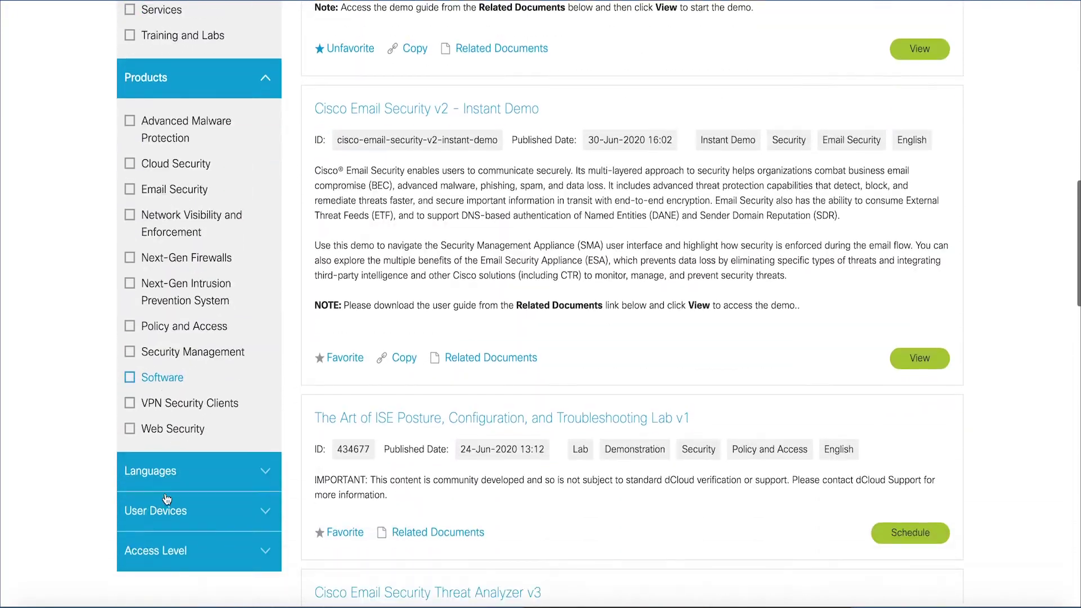
{"action": "scroll", "coordinate": [166, 499], "scroll_direction": "down", "scroll_amount": 1}
{"action": "left_click", "coordinate": [195, 429]}
{"action": "scroll", "coordinate": [195, 427], "scroll_direction": "down", "scroll_amount": 1}
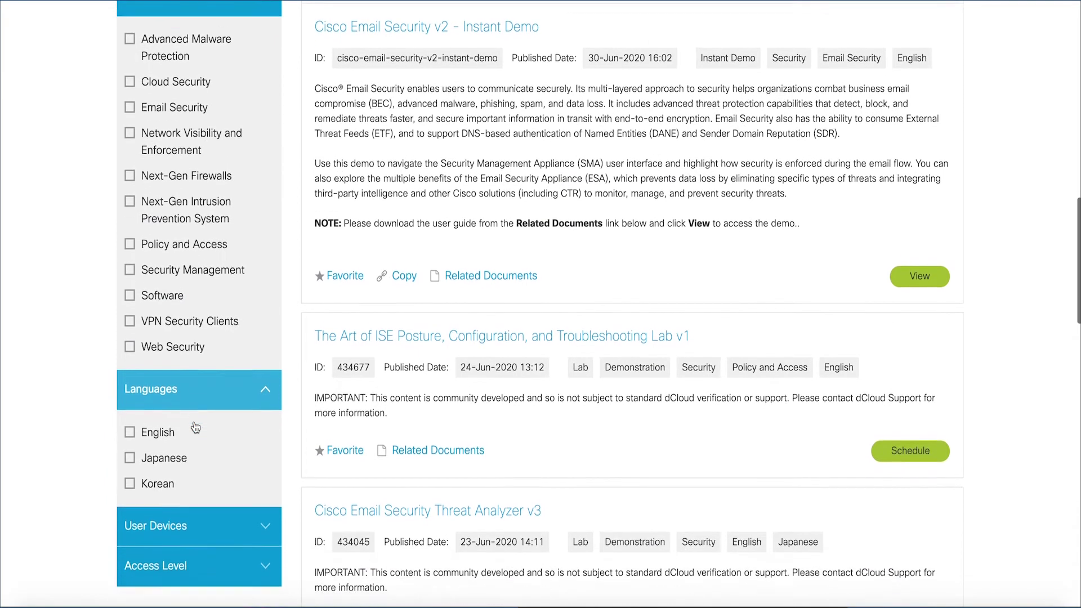
{"action": "left_click", "coordinate": [166, 422]}
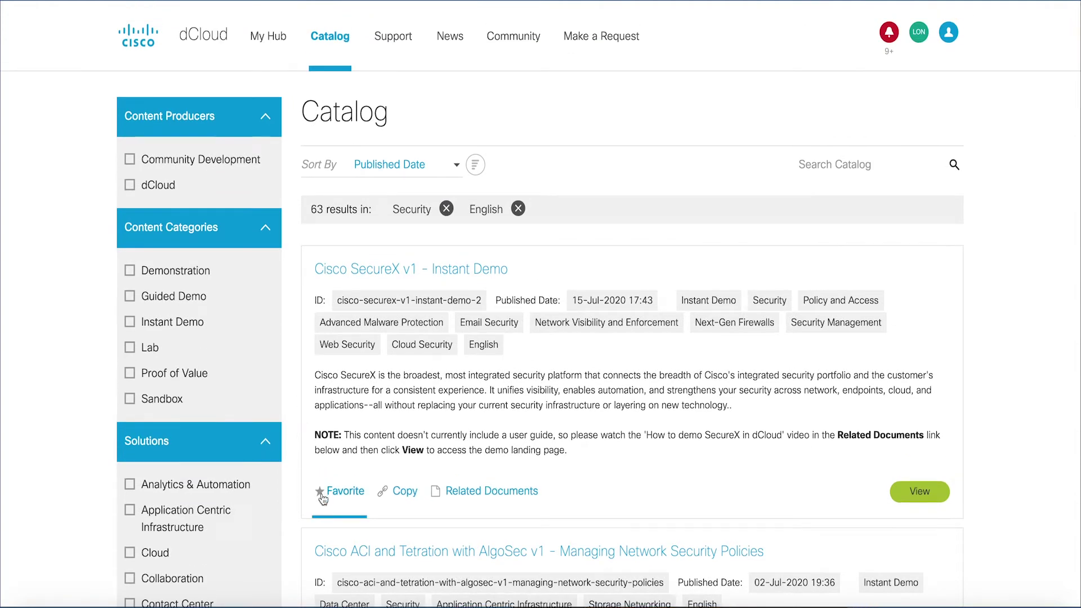
{"action": "left_click", "coordinate": [321, 496]}
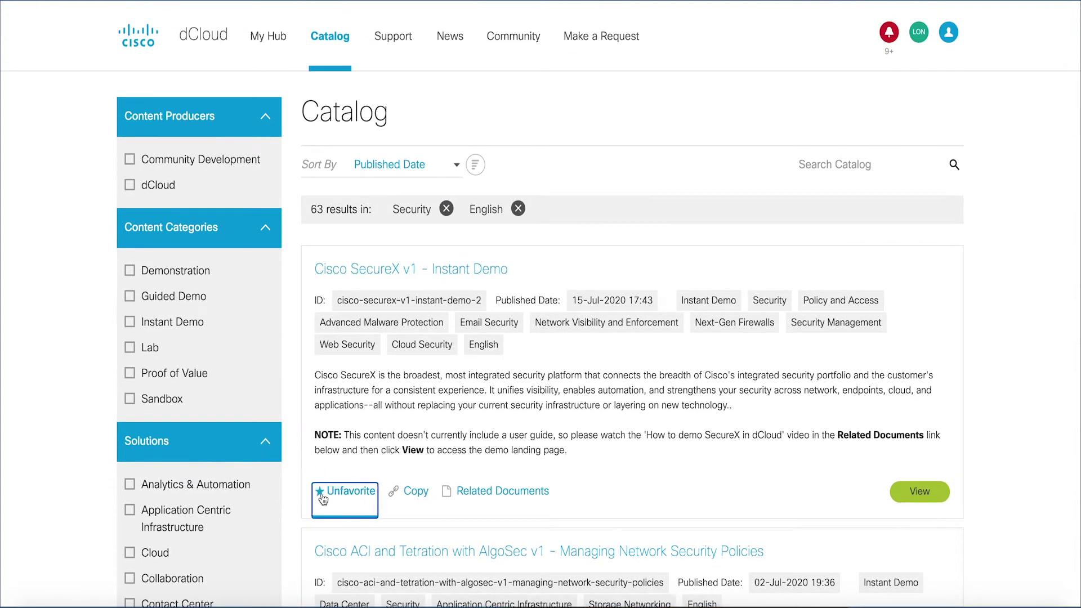
{"action": "left_click", "coordinate": [297, 478]}
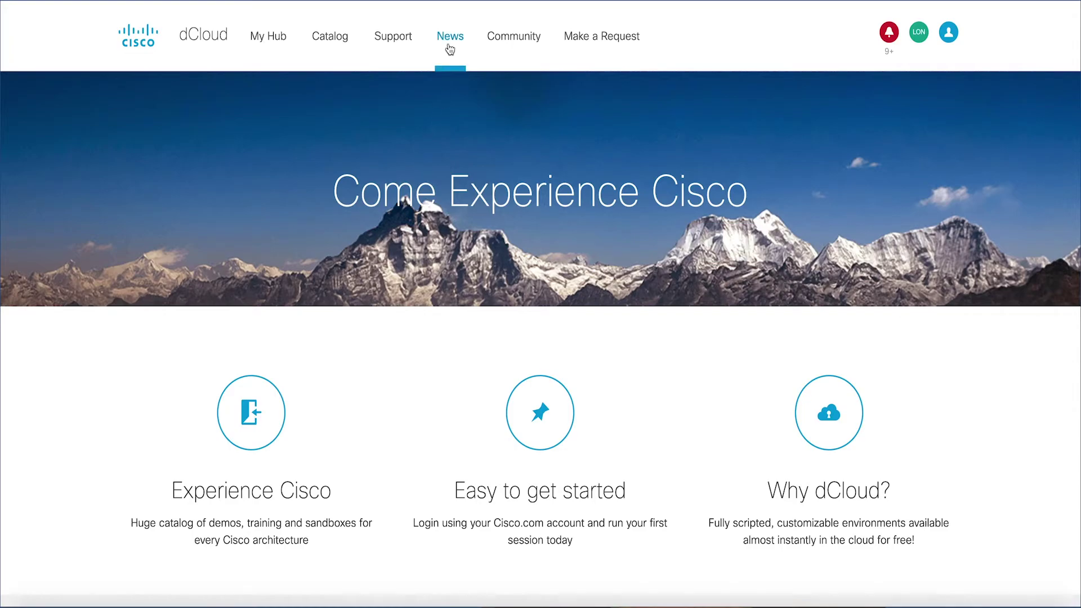
{"action": "left_click", "coordinate": [450, 42]}
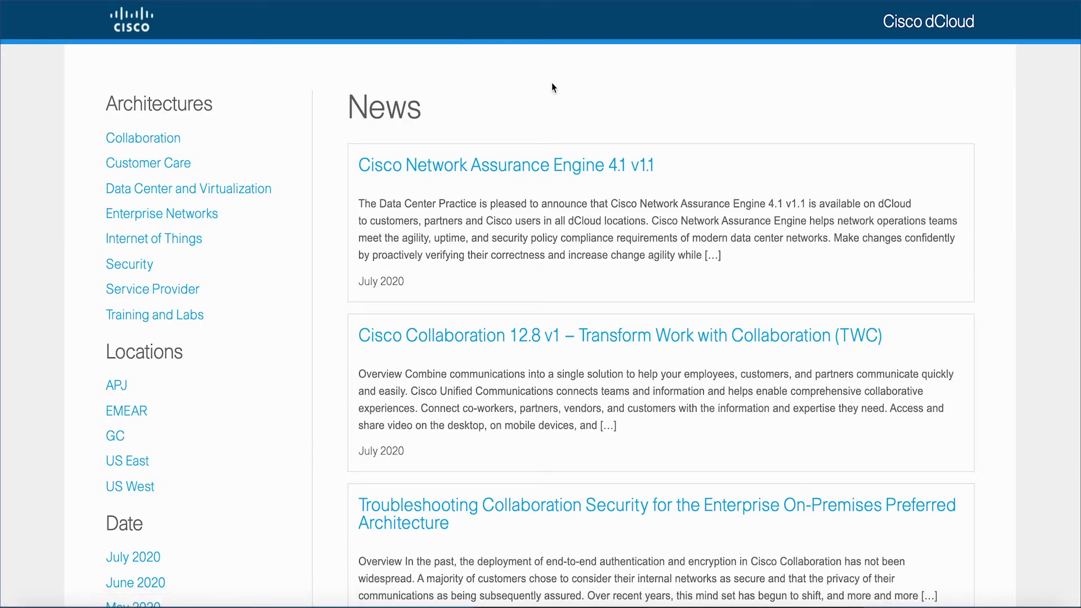
{"action": "scroll", "coordinate": [780, 262], "scroll_direction": "down", "scroll_amount": 2}
{"action": "scroll", "coordinate": [782, 261], "scroll_direction": "down", "scroll_amount": 2}
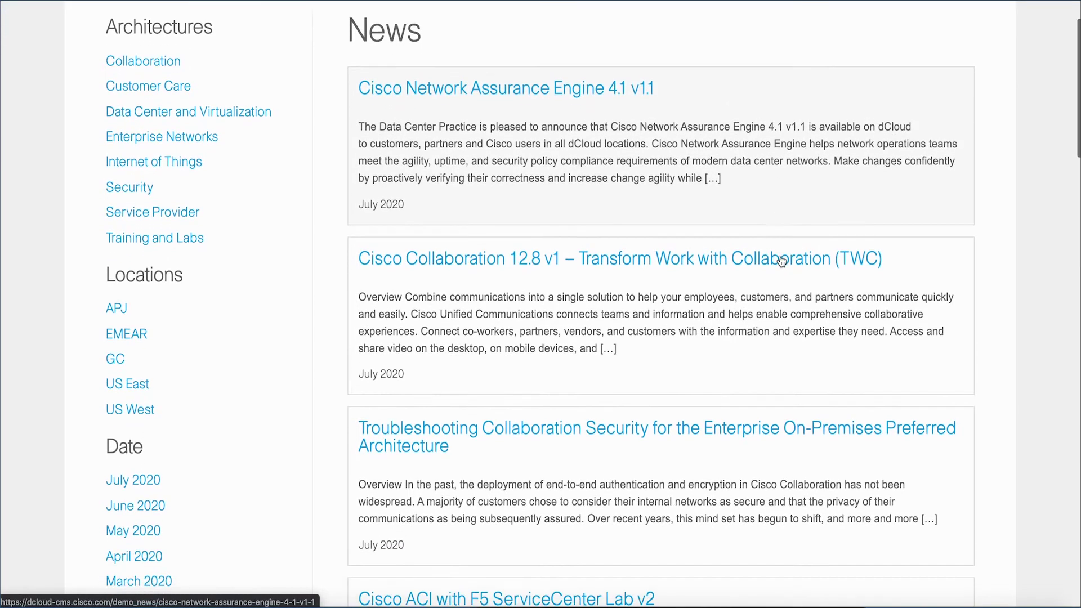
{"action": "scroll", "coordinate": [781, 261], "scroll_direction": "down", "scroll_amount": 1}
{"action": "scroll", "coordinate": [781, 262], "scroll_direction": "down", "scroll_amount": 2}
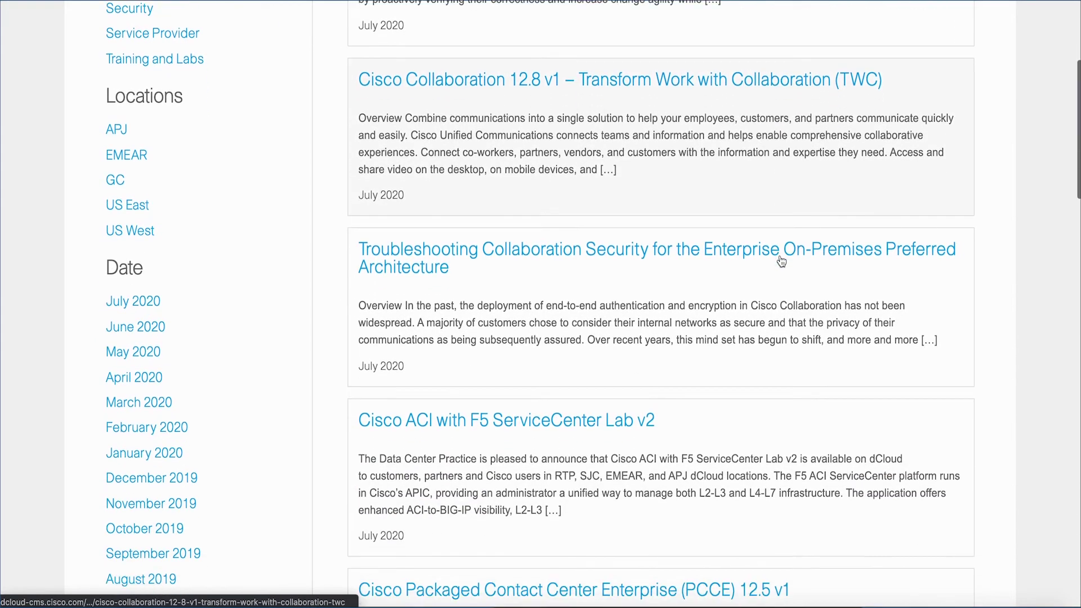
{"action": "scroll", "coordinate": [778, 260], "scroll_direction": "down", "scroll_amount": 2}
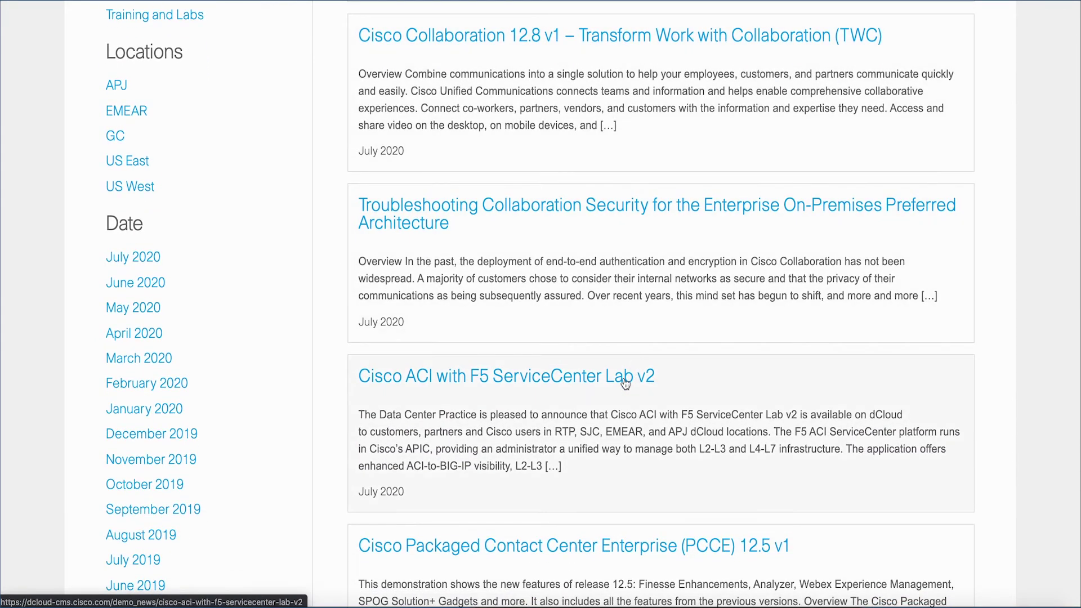
{"action": "left_click", "coordinate": [622, 377]}
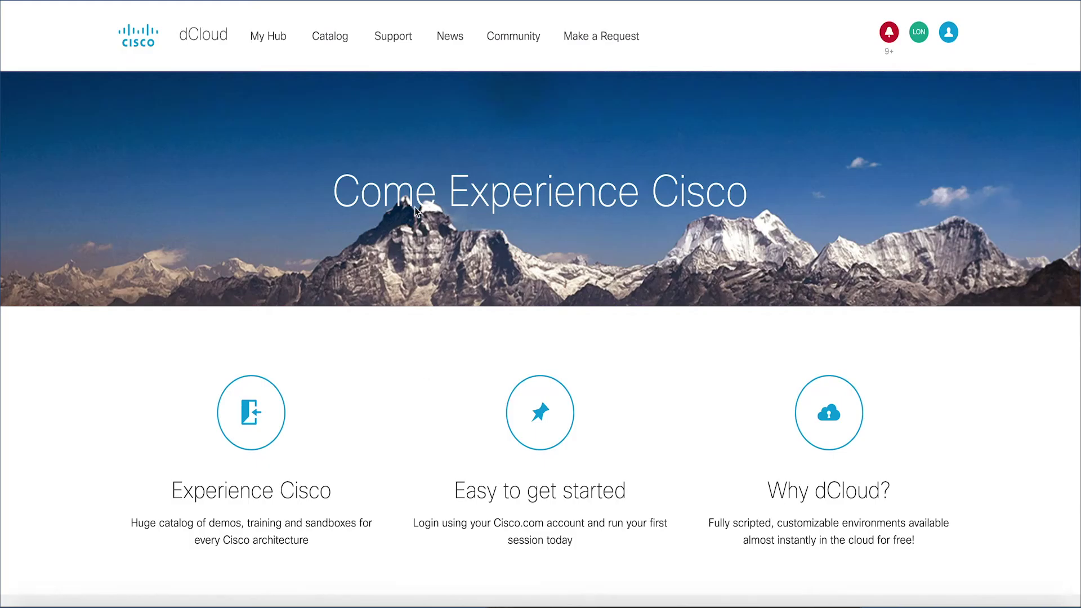
{"action": "left_click", "coordinate": [390, 37]}
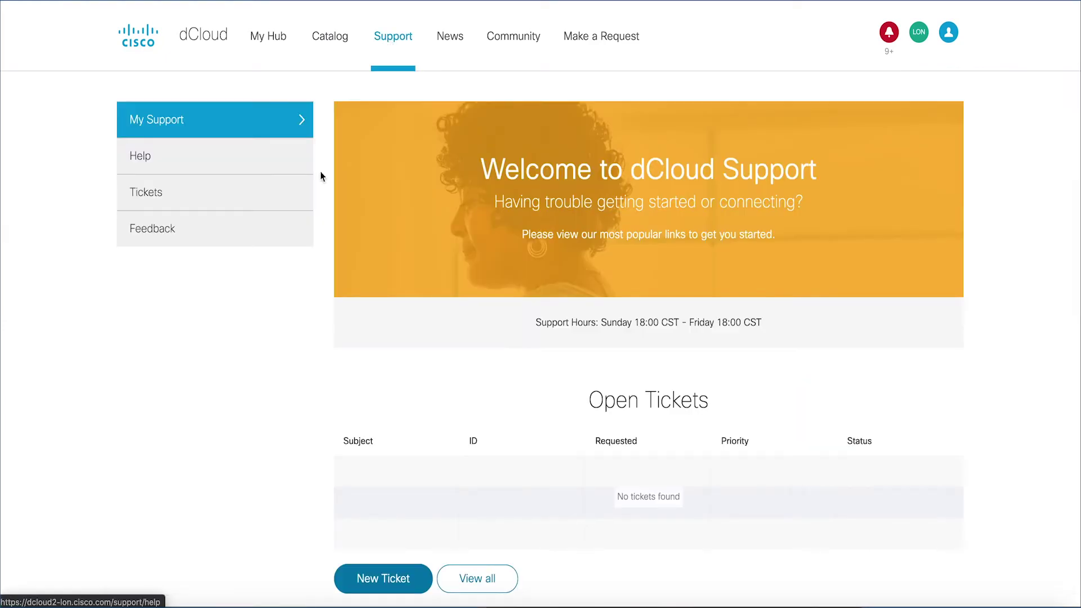
{"action": "scroll", "coordinate": [250, 393], "scroll_direction": "down", "scroll_amount": 4}
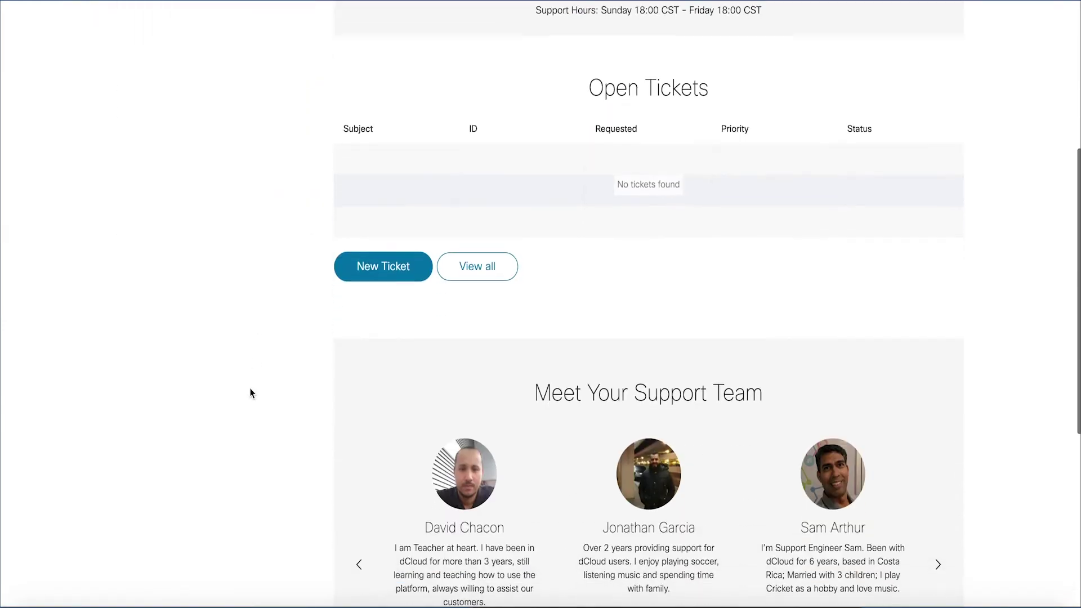
{"action": "scroll", "coordinate": [250, 392], "scroll_direction": "down", "scroll_amount": 2}
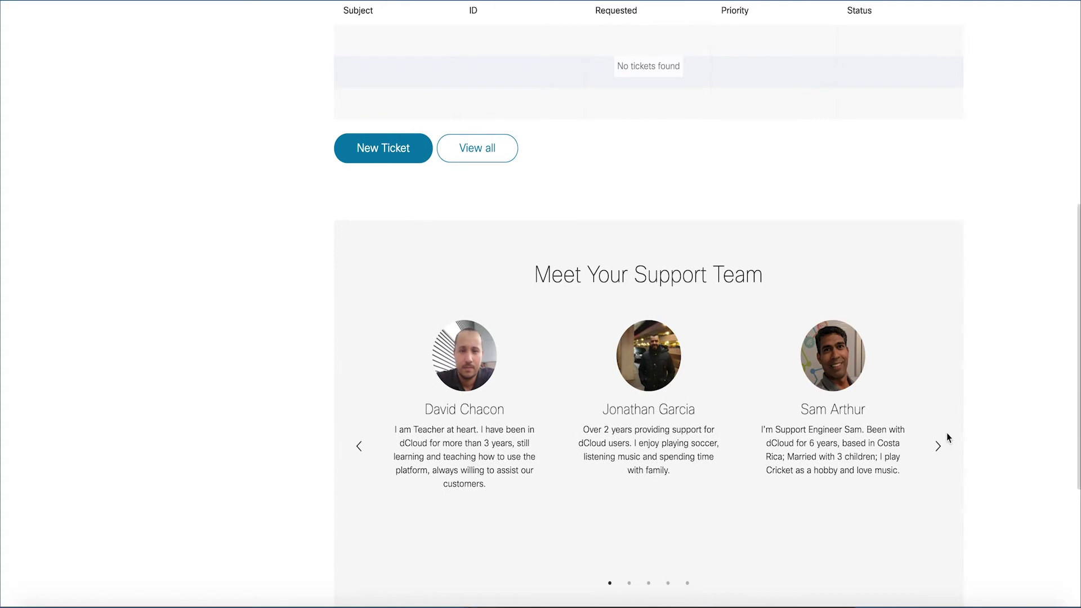
{"action": "left_click", "coordinate": [938, 448]}
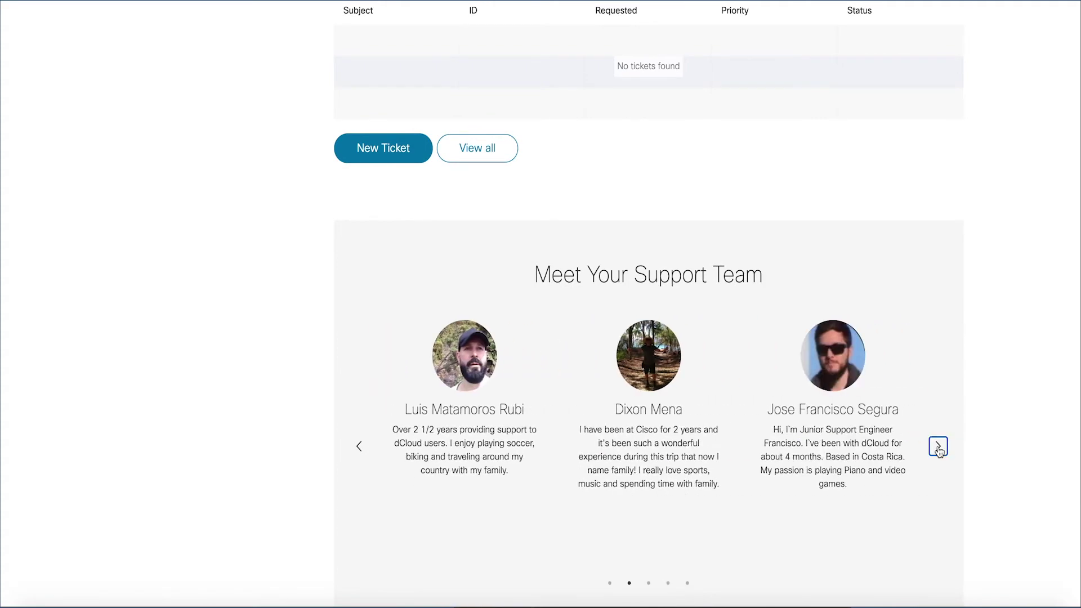
{"action": "left_click", "coordinate": [938, 448]}
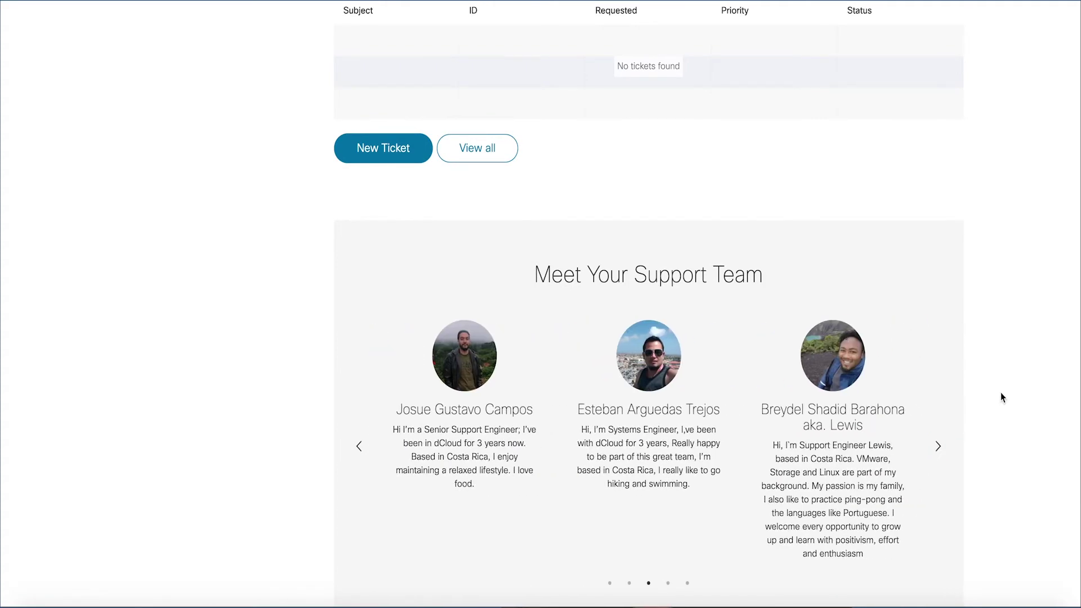
{"action": "scroll", "coordinate": [1001, 397], "scroll_direction": "up", "scroll_amount": 5}
{"action": "scroll", "coordinate": [1000, 397], "scroll_direction": "up", "scroll_amount": 2}
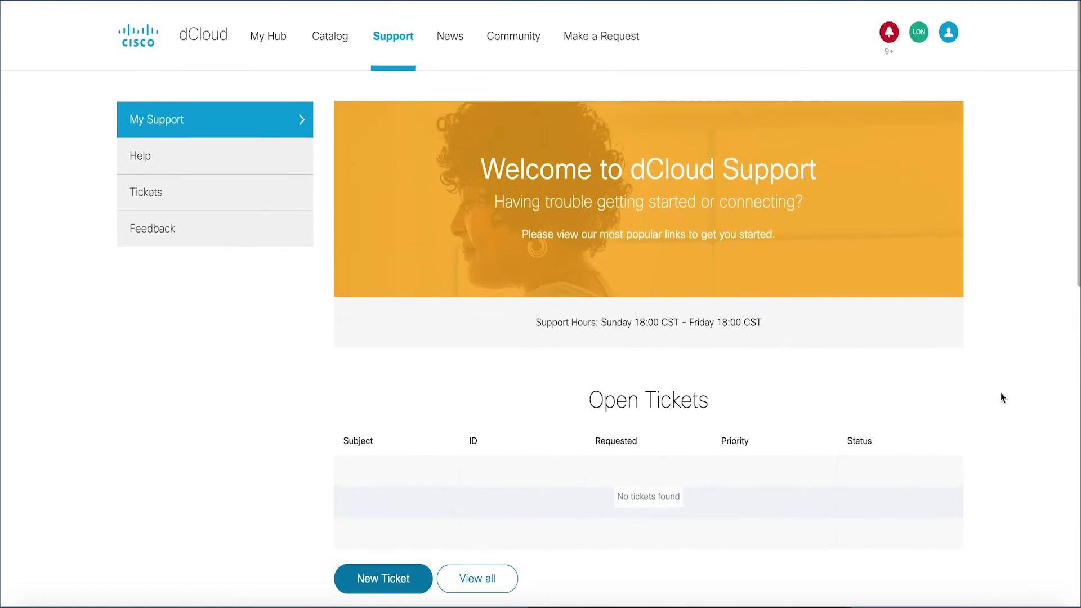
{"action": "left_click", "coordinate": [264, 170]}
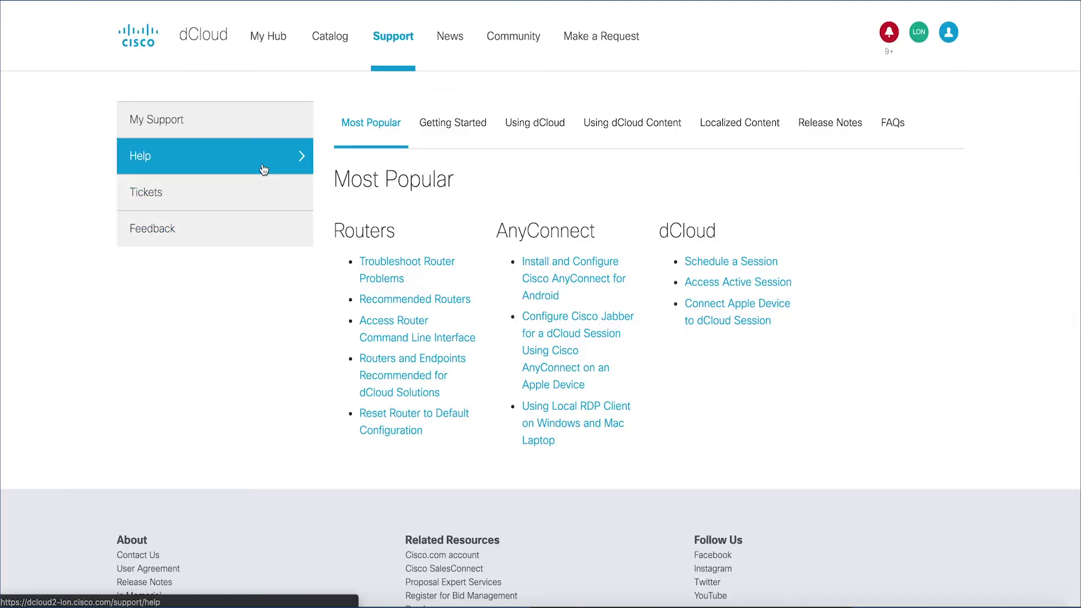
{"action": "left_click", "coordinate": [410, 269]}
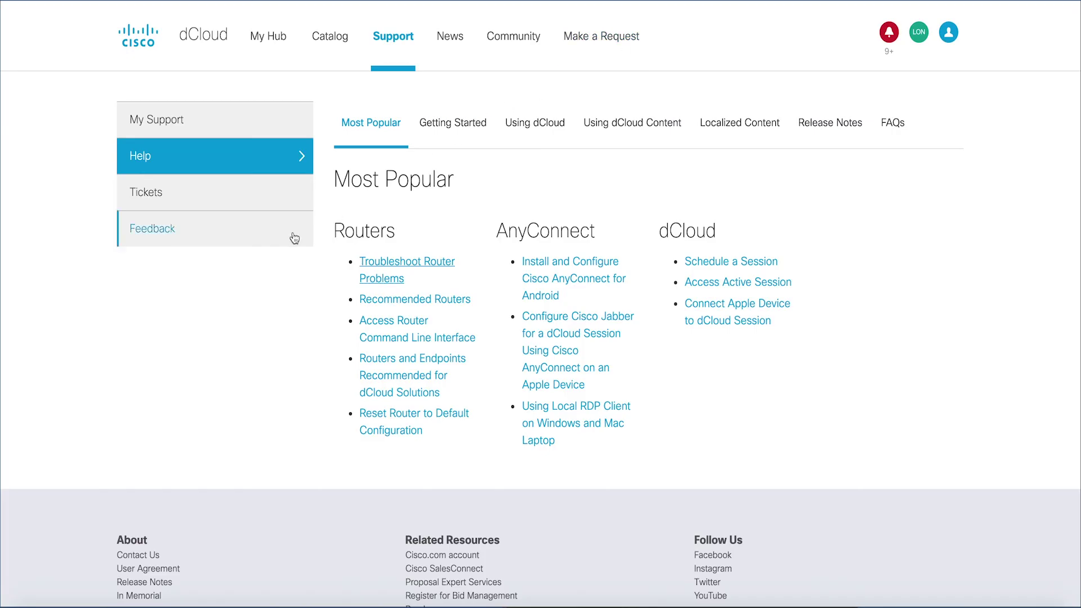
{"action": "left_click", "coordinate": [280, 189]}
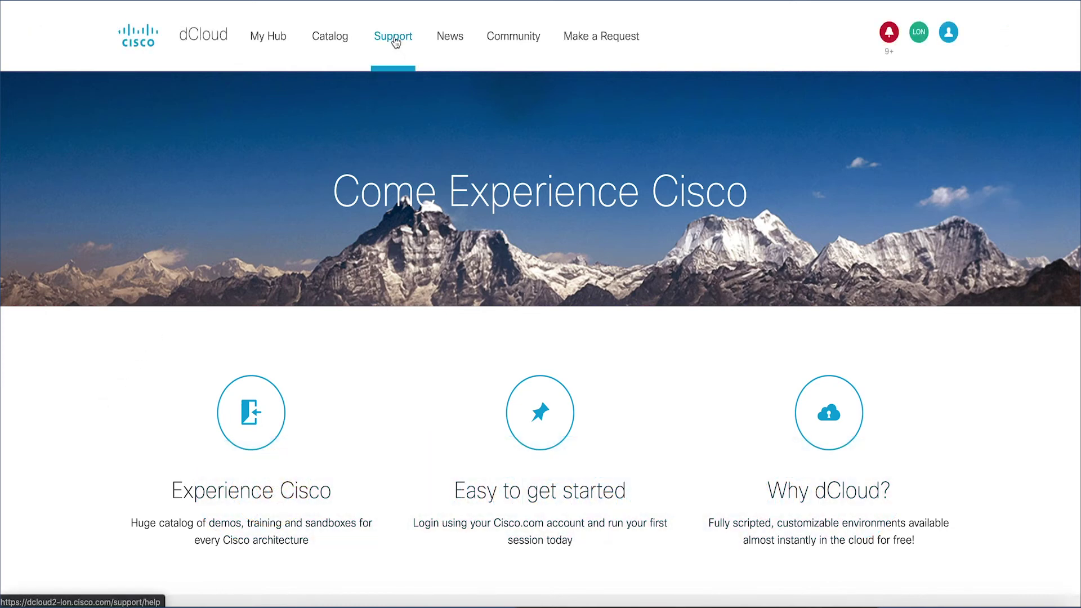
Step: Go to Support > Feedback and place the cursor in the Tell Us About Your Experience box
{"action": "left_click", "coordinate": [394, 42]}
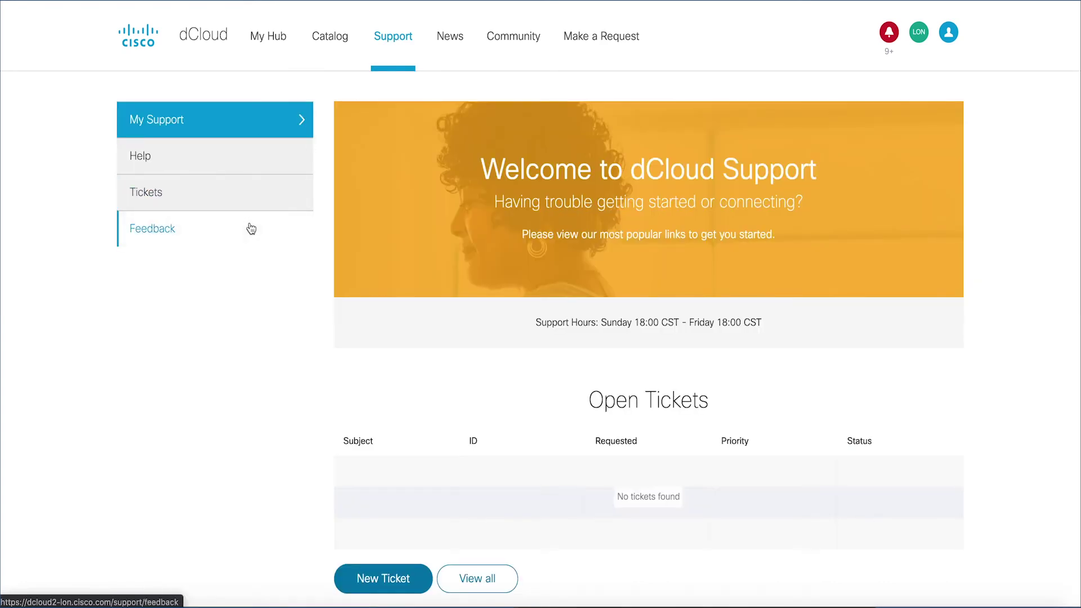
{"action": "left_click", "coordinate": [251, 229]}
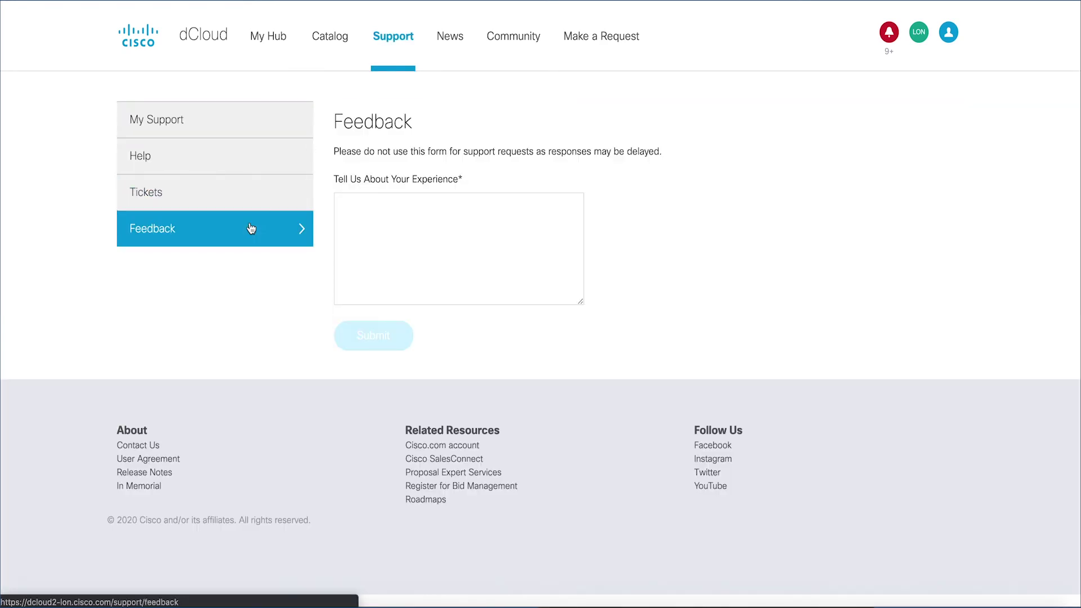
{"action": "left_click", "coordinate": [371, 219]}
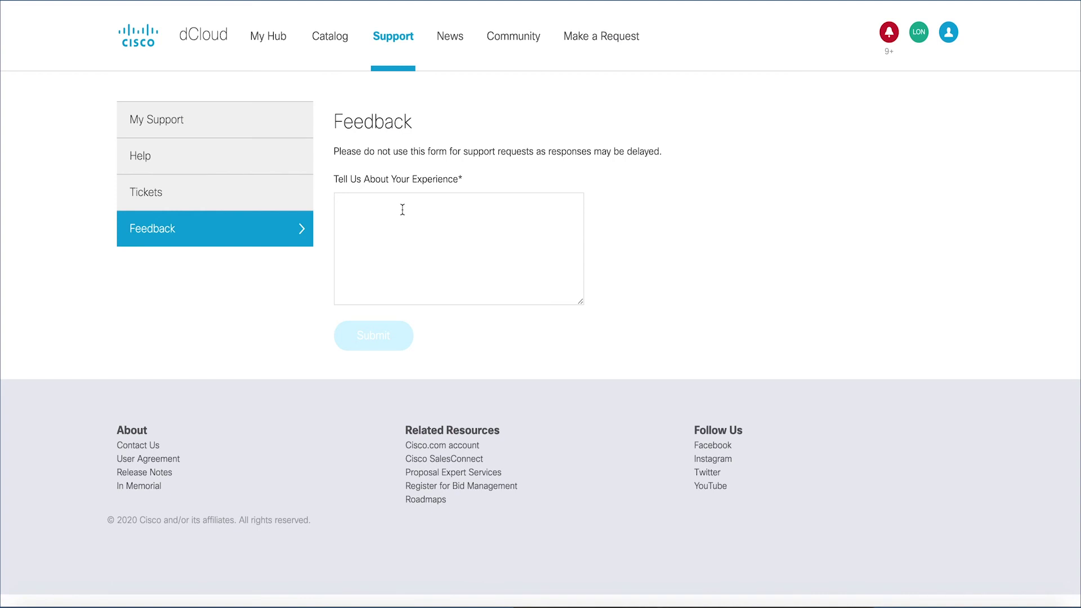